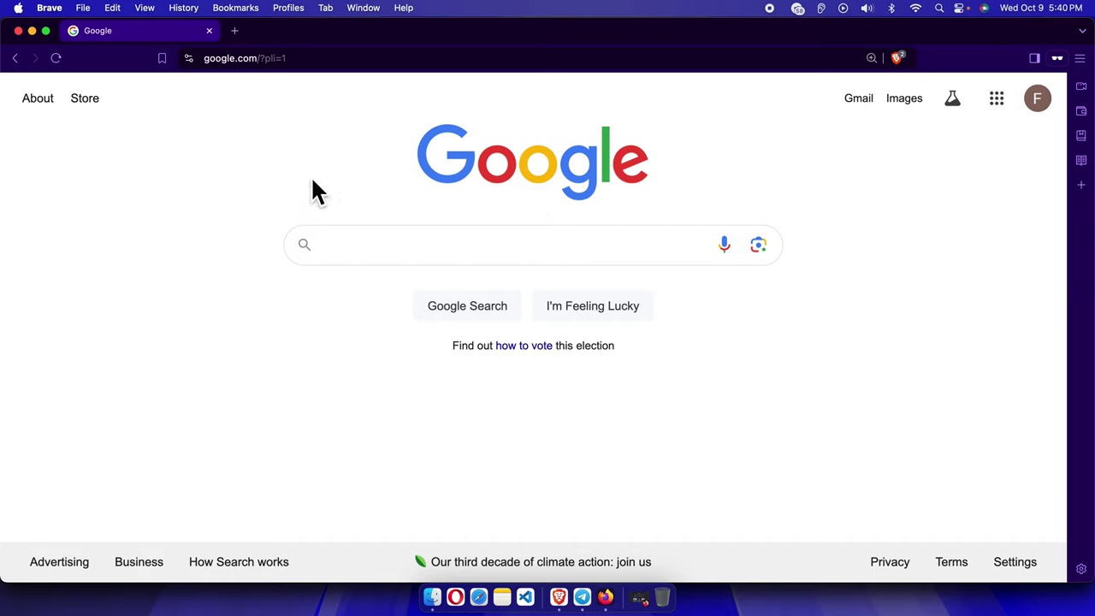
Step: Search Google for 'google sites' and open the 'Google Sites: Sign-in' result
{"action": "left_click", "coordinate": [389, 243]}
{"action": "type", "text": "google sites"}
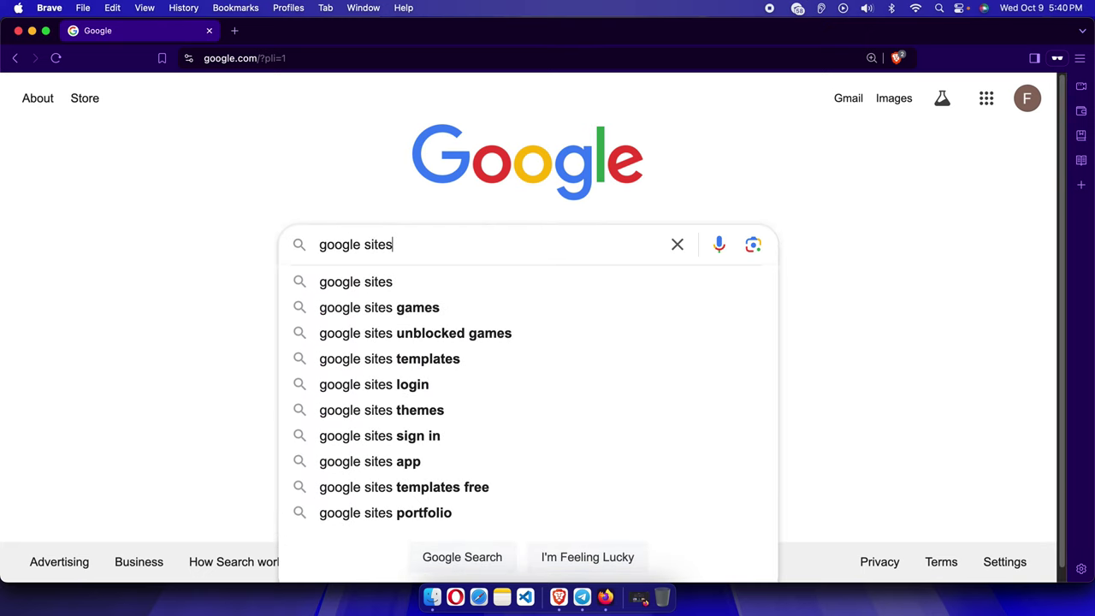
{"action": "key", "text": "Return"}
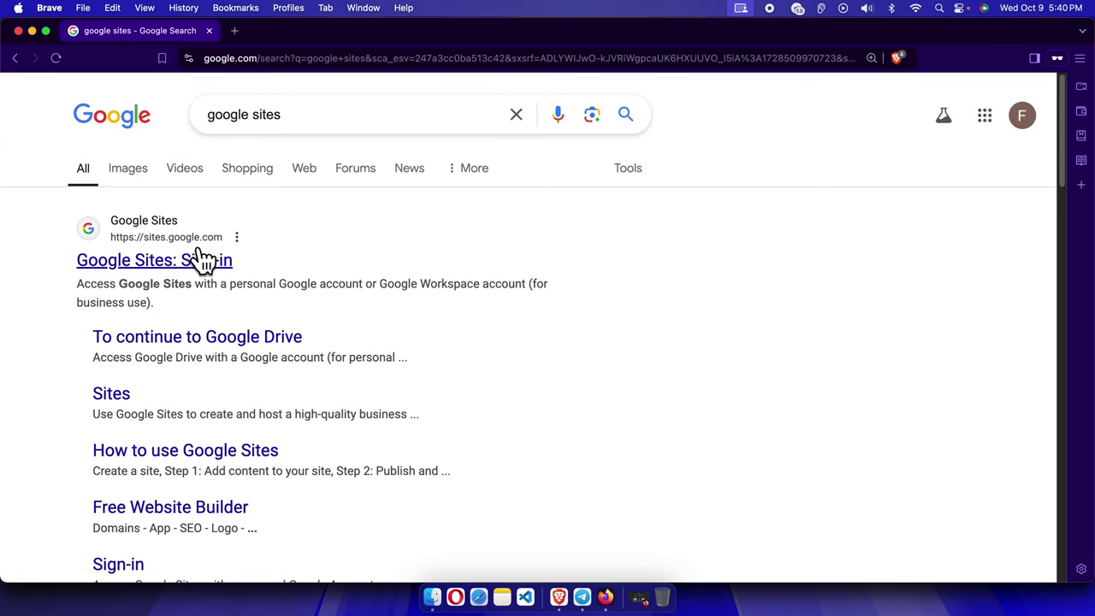
{"action": "left_click", "coordinate": [210, 265]}
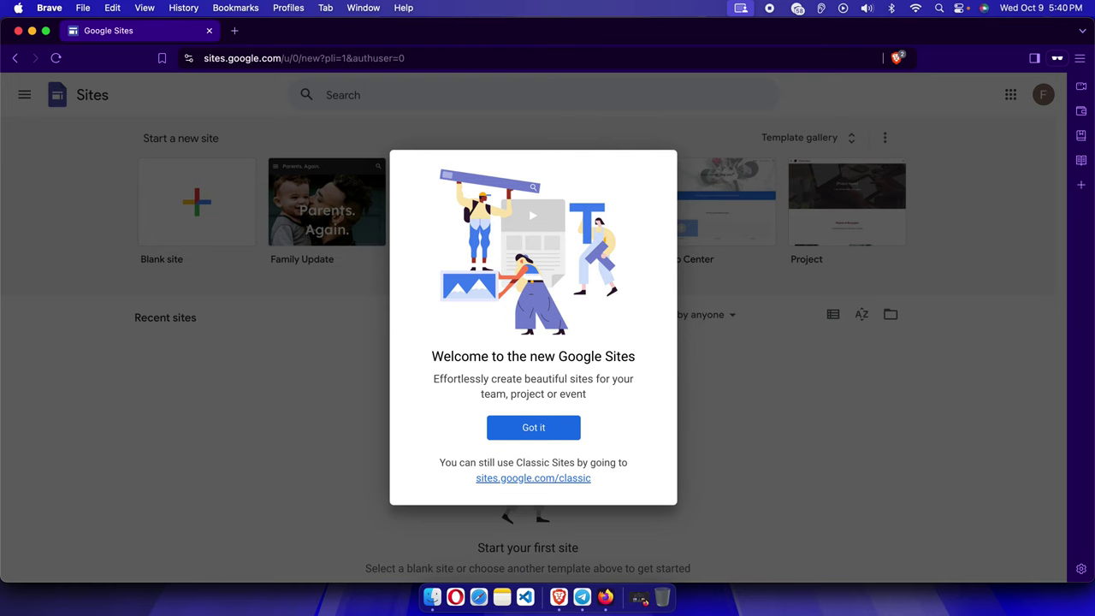
Step: Dismiss the Google Sites welcome message and look over the home page
{"action": "left_click", "coordinate": [556, 432]}
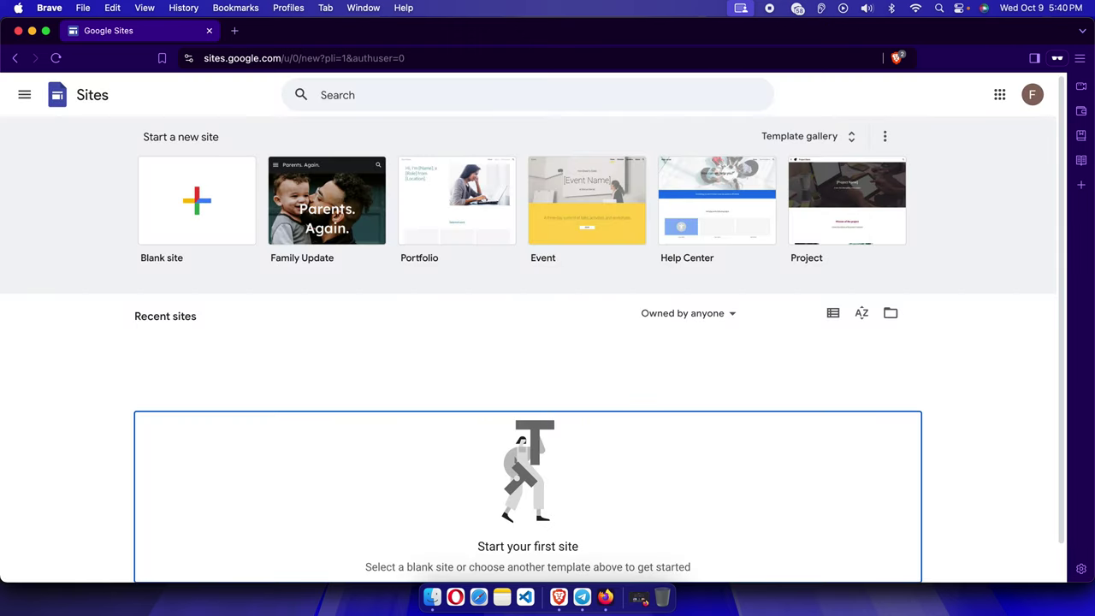
{"action": "scroll", "coordinate": [532, 329], "scroll_direction": "down", "scroll_amount": 1}
{"action": "scroll", "coordinate": [532, 329], "scroll_direction": "up", "scroll_amount": 1}
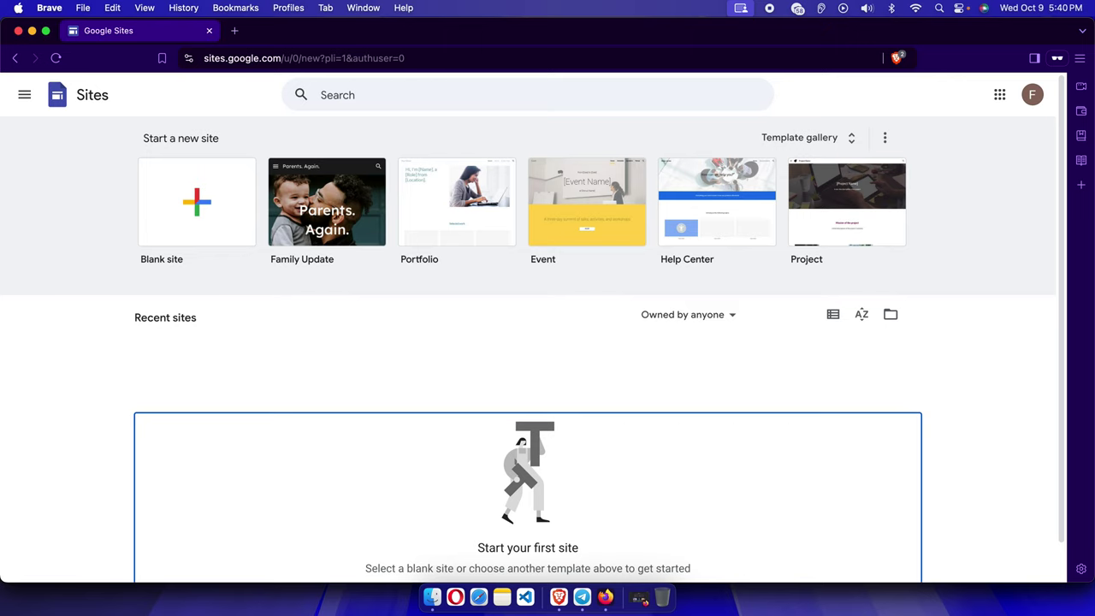
Step: Check which Google account is signed in, then select the page's web address
{"action": "left_click", "coordinate": [1033, 101]}
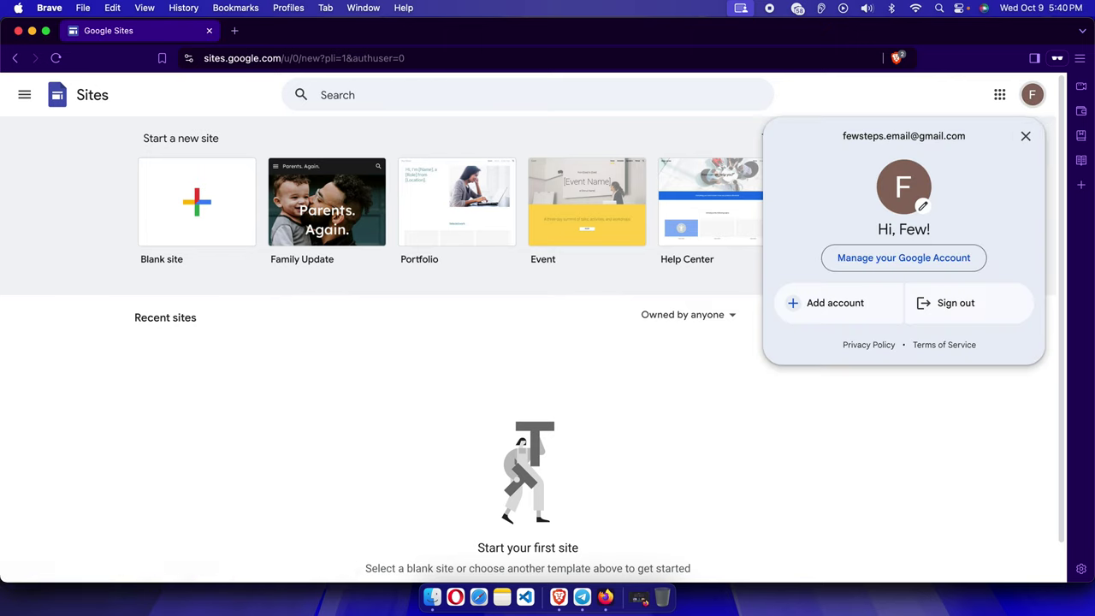
{"action": "left_click_drag", "start_coordinate": [842, 135], "coordinate": [965, 135]}
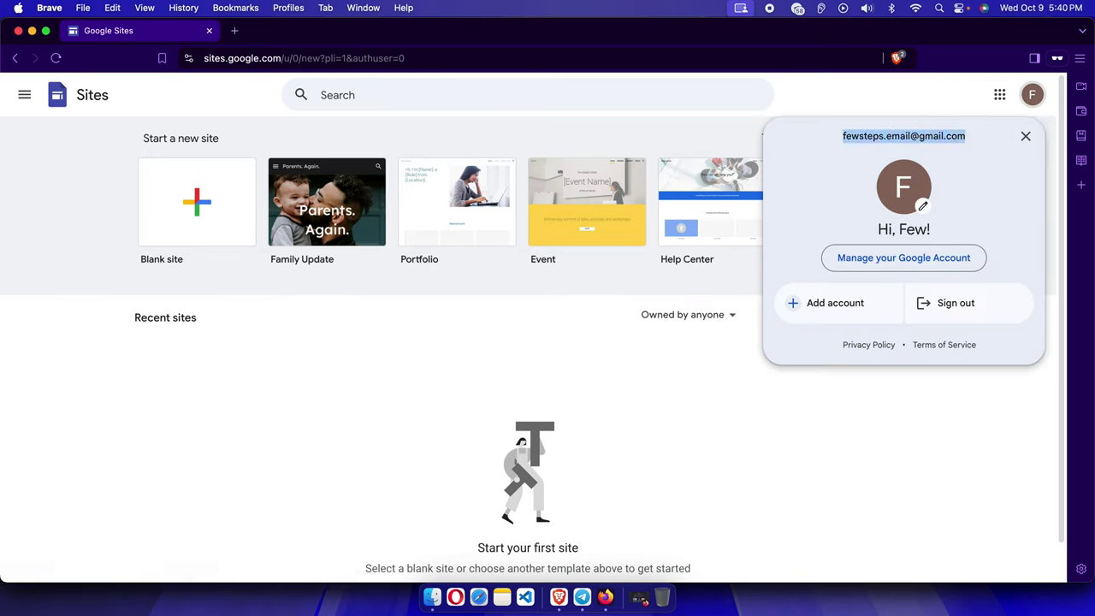
{"action": "key", "text": "Escape"}
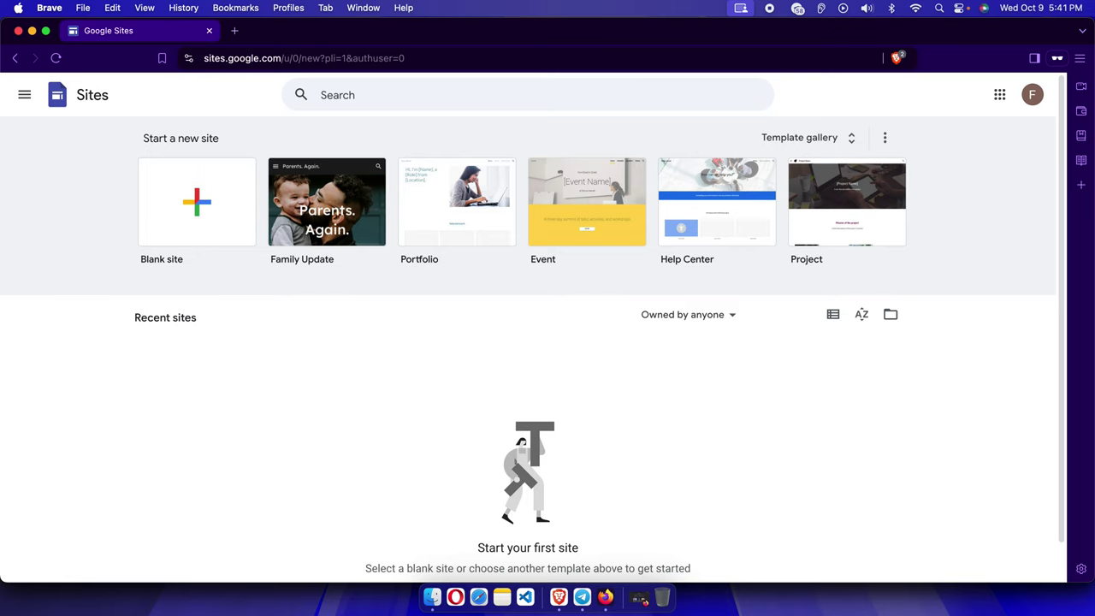
{"action": "key", "text": "super+l"}
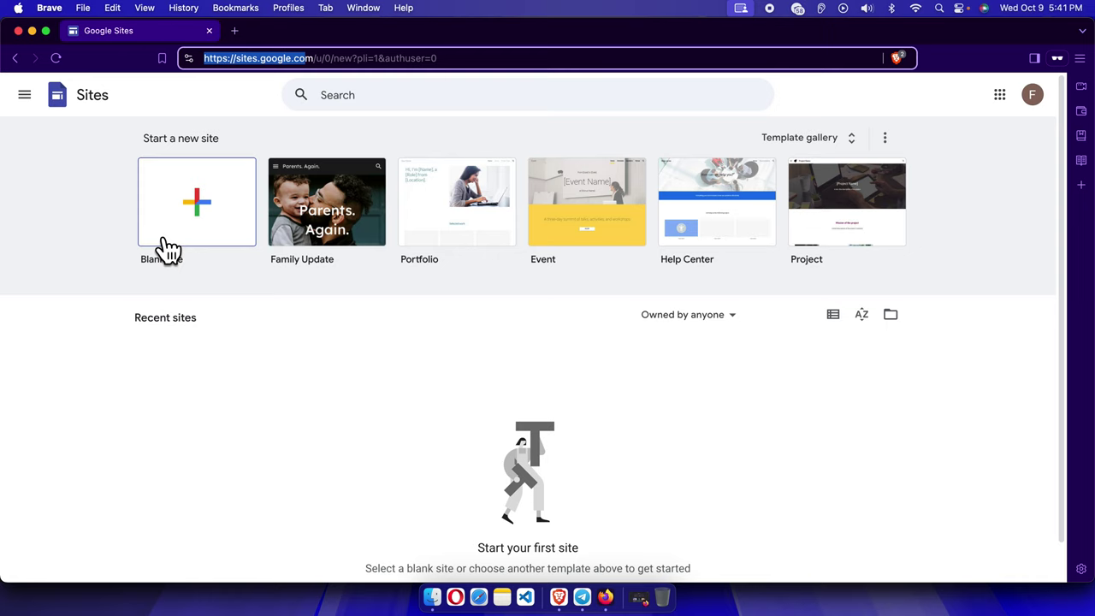
Step: Browse the Template gallery's Personal, Work, Small business and Education templates
{"action": "left_click", "coordinate": [809, 138]}
{"action": "scroll", "coordinate": [596, 349], "scroll_direction": "down", "scroll_amount": 5}
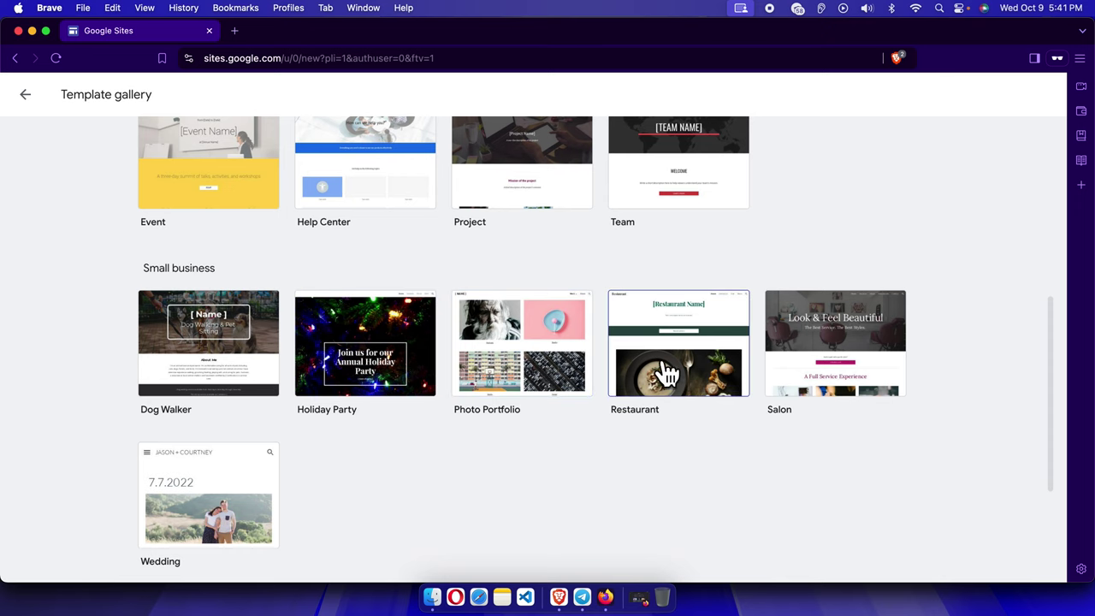
{"action": "scroll", "coordinate": [479, 346], "scroll_direction": "up", "scroll_amount": 5}
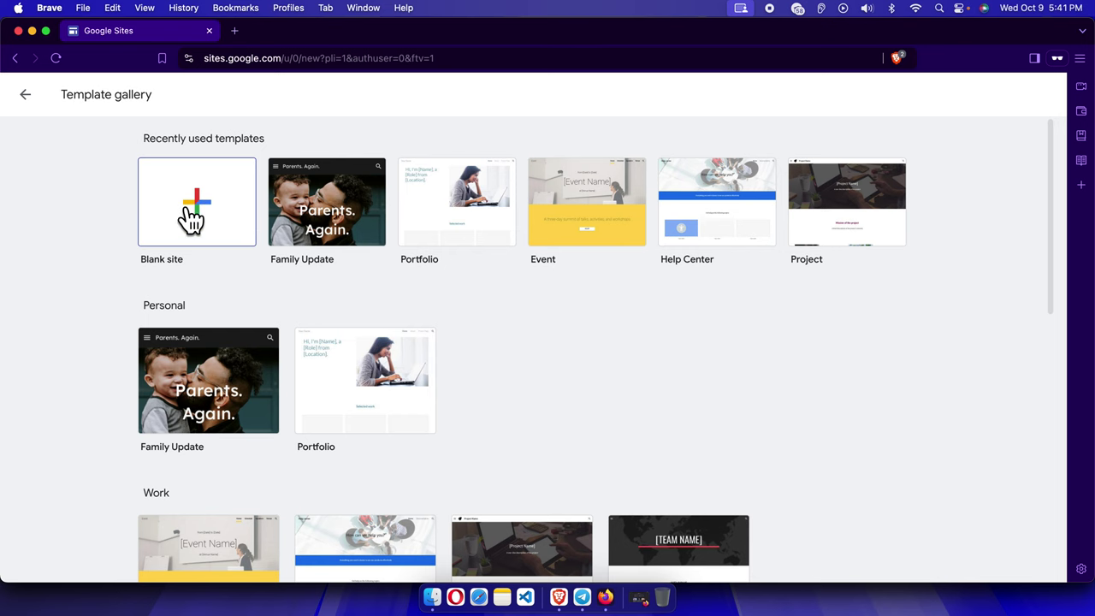
{"action": "scroll", "coordinate": [379, 302], "scroll_direction": "down", "scroll_amount": 3}
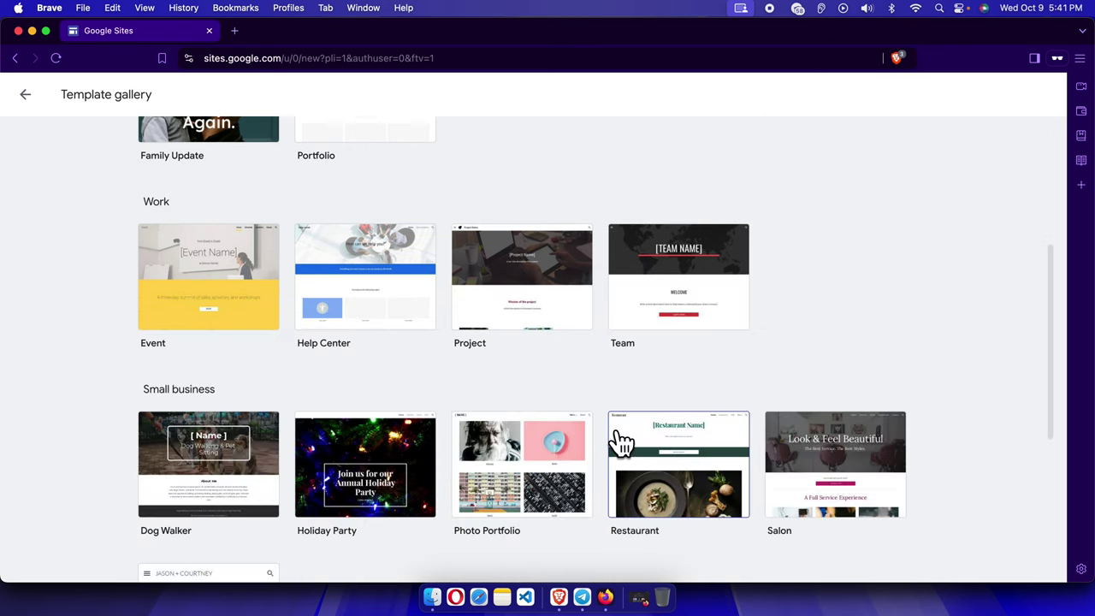
{"action": "scroll", "coordinate": [623, 435], "scroll_direction": "down", "scroll_amount": 2}
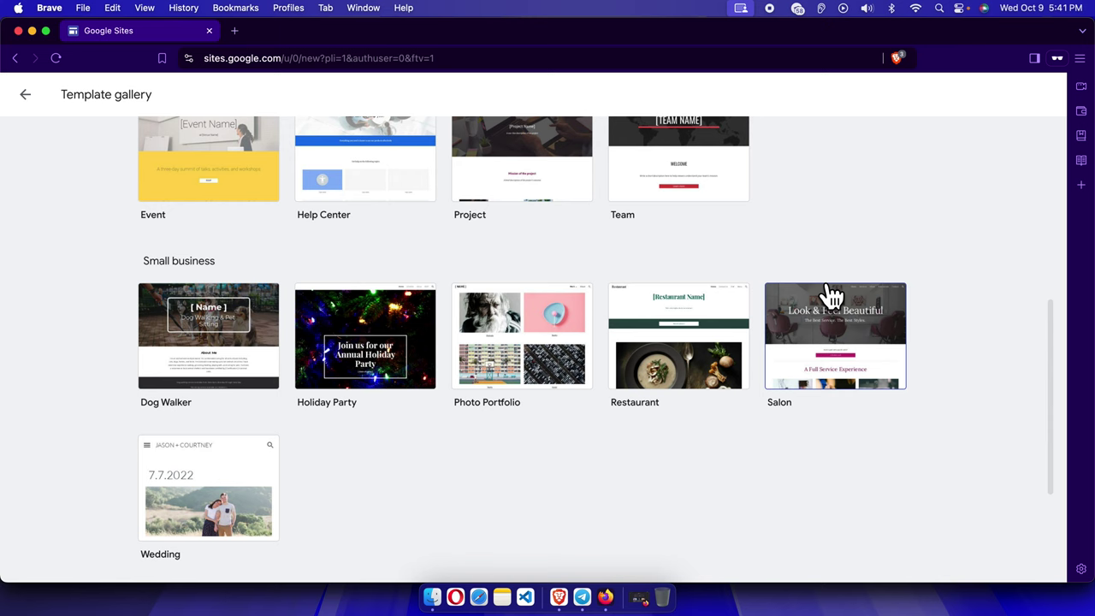
{"action": "scroll", "coordinate": [530, 342], "scroll_direction": "up", "scroll_amount": 3}
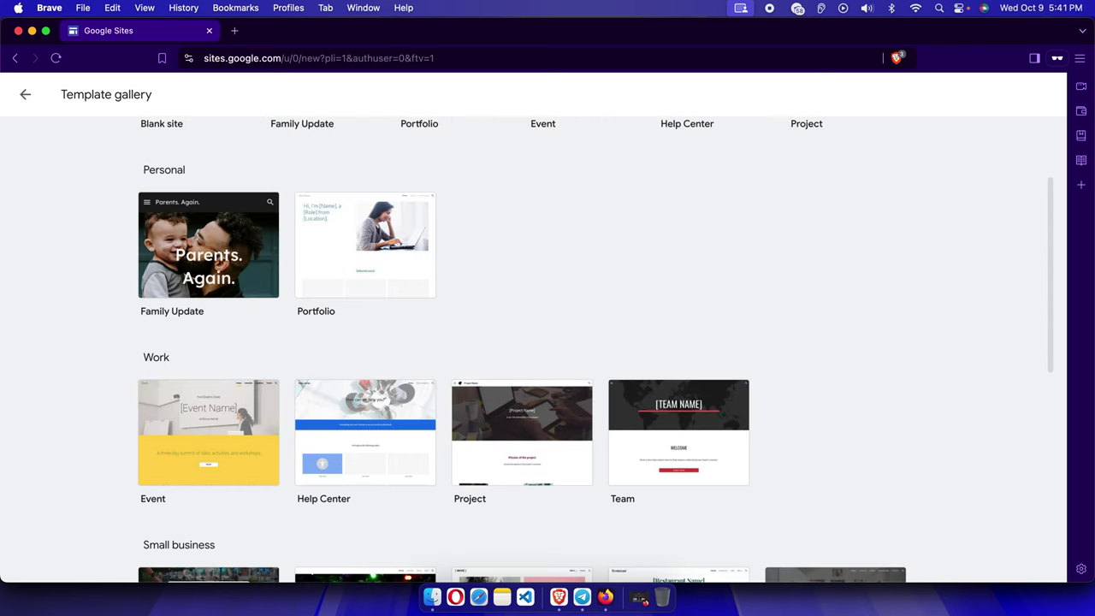
{"action": "scroll", "coordinate": [579, 333], "scroll_direction": "down", "scroll_amount": 3}
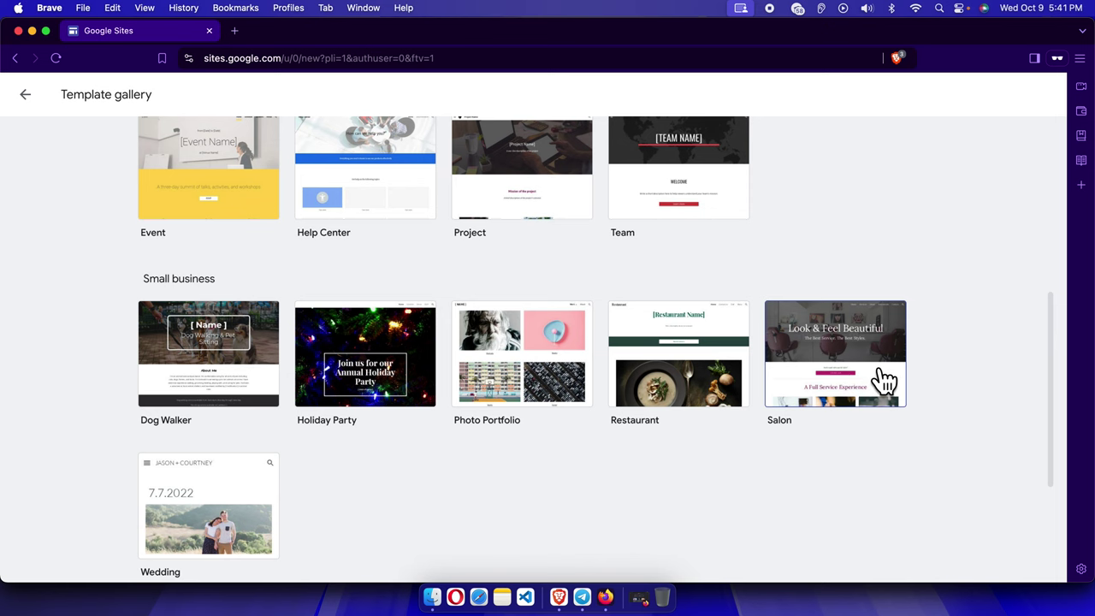
{"action": "scroll", "coordinate": [876, 378], "scroll_direction": "down", "scroll_amount": 3}
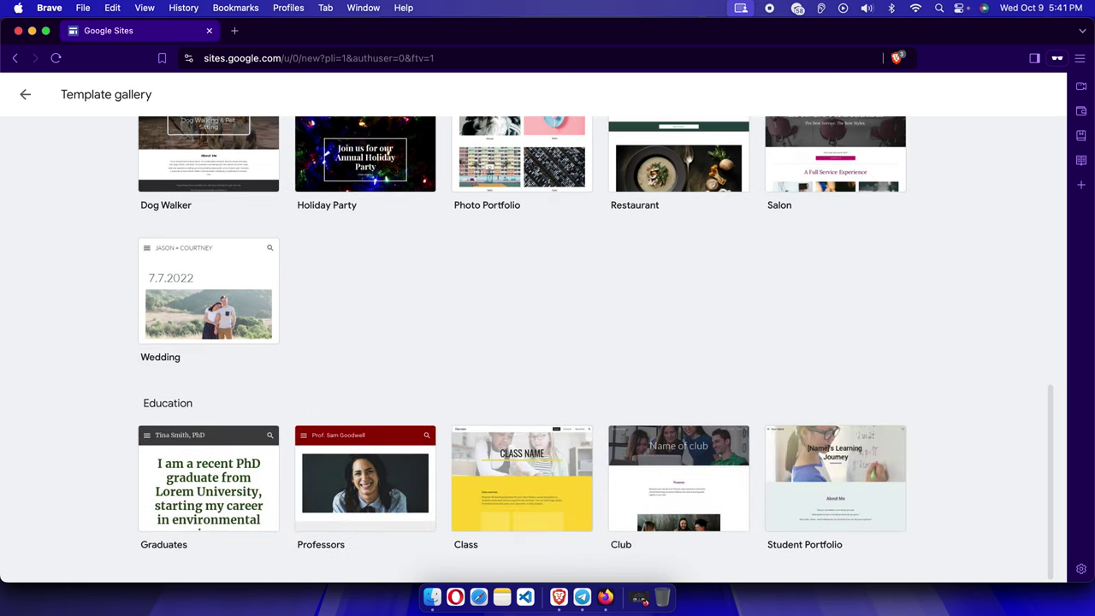
{"action": "scroll", "coordinate": [596, 348], "scroll_direction": "up", "scroll_amount": 6}
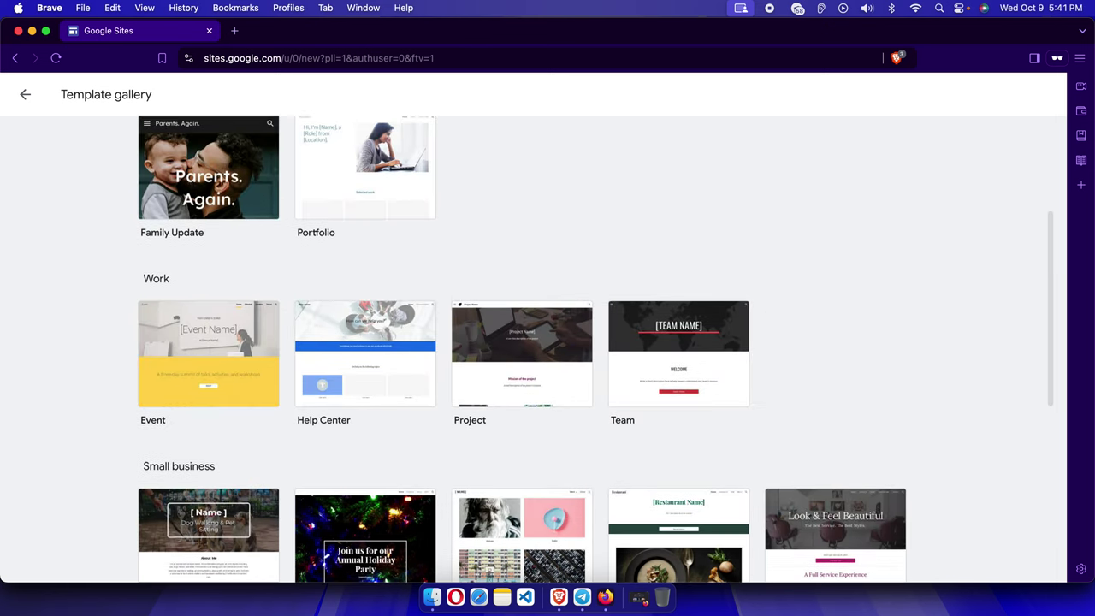
{"action": "scroll", "coordinate": [257, 225], "scroll_direction": "up", "scroll_amount": 2}
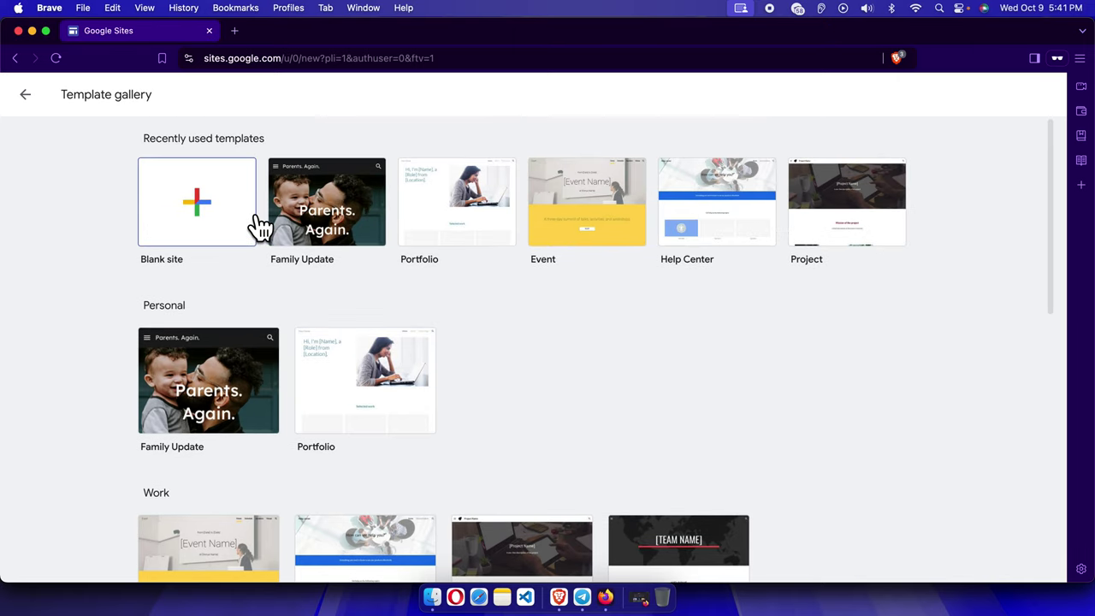
{"action": "scroll", "coordinate": [288, 307], "scroll_direction": "down", "scroll_amount": 4}
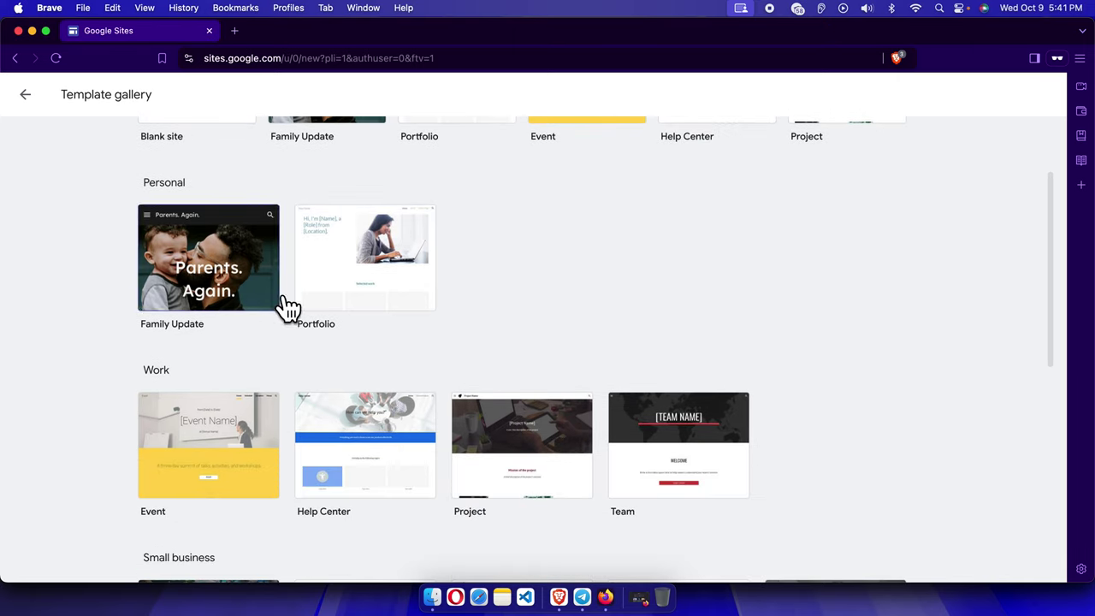
{"action": "scroll", "coordinate": [275, 398], "scroll_direction": "down", "scroll_amount": 1}
{"action": "scroll", "coordinate": [275, 398], "scroll_direction": "down", "scroll_amount": 3}
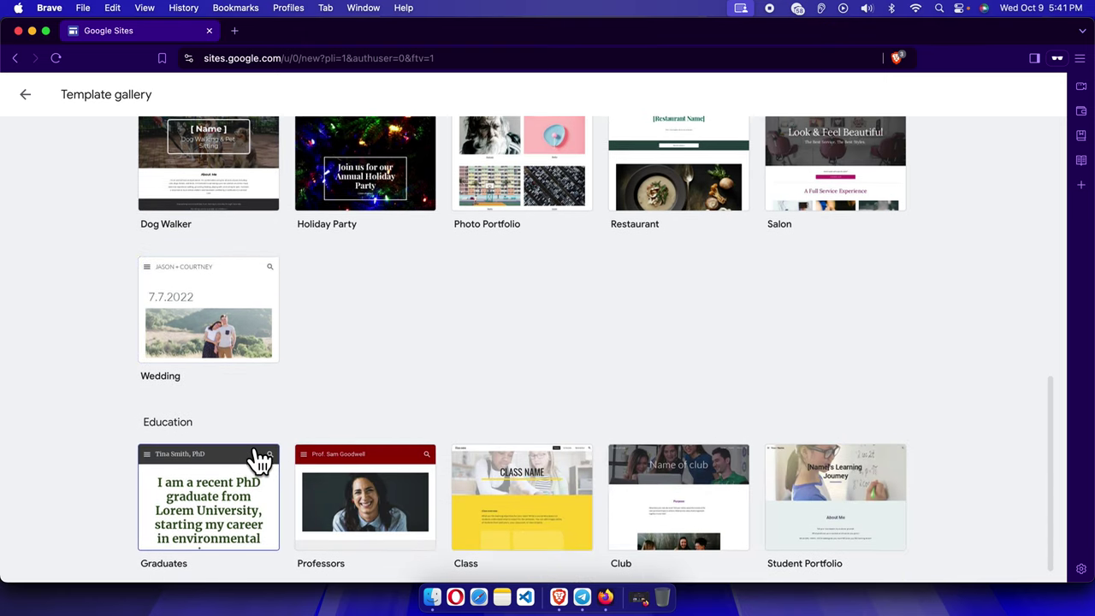
{"action": "scroll", "coordinate": [257, 456], "scroll_direction": "down", "scroll_amount": 1}
{"action": "scroll", "coordinate": [225, 295], "scroll_direction": "up", "scroll_amount": 2}
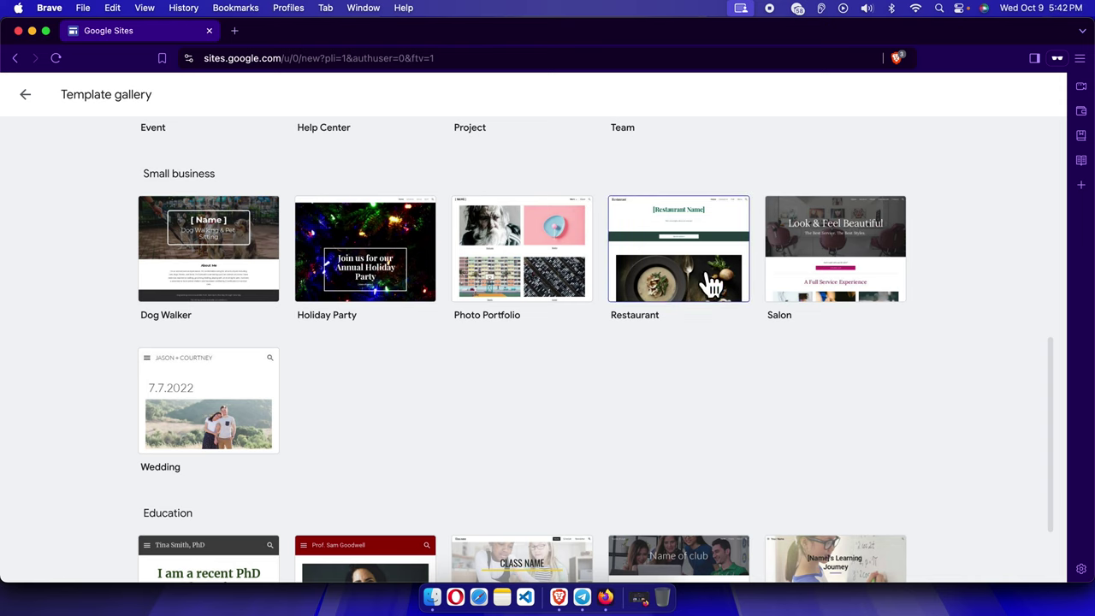
{"action": "left_click", "coordinate": [539, 334]}
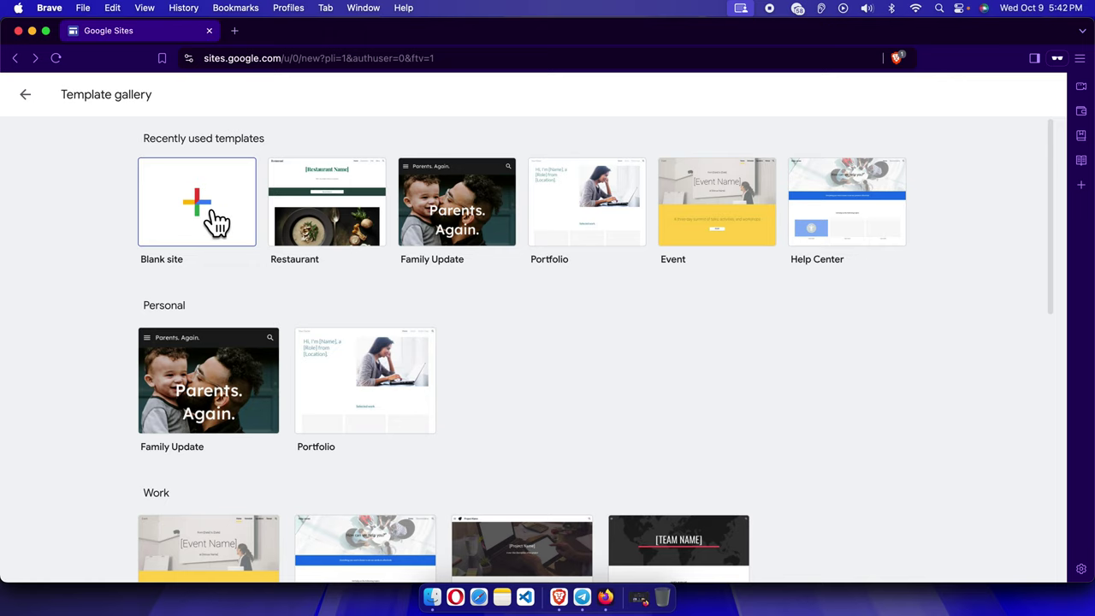
Step: Create a new blank site in Google Sites
{"action": "left_click", "coordinate": [210, 203]}
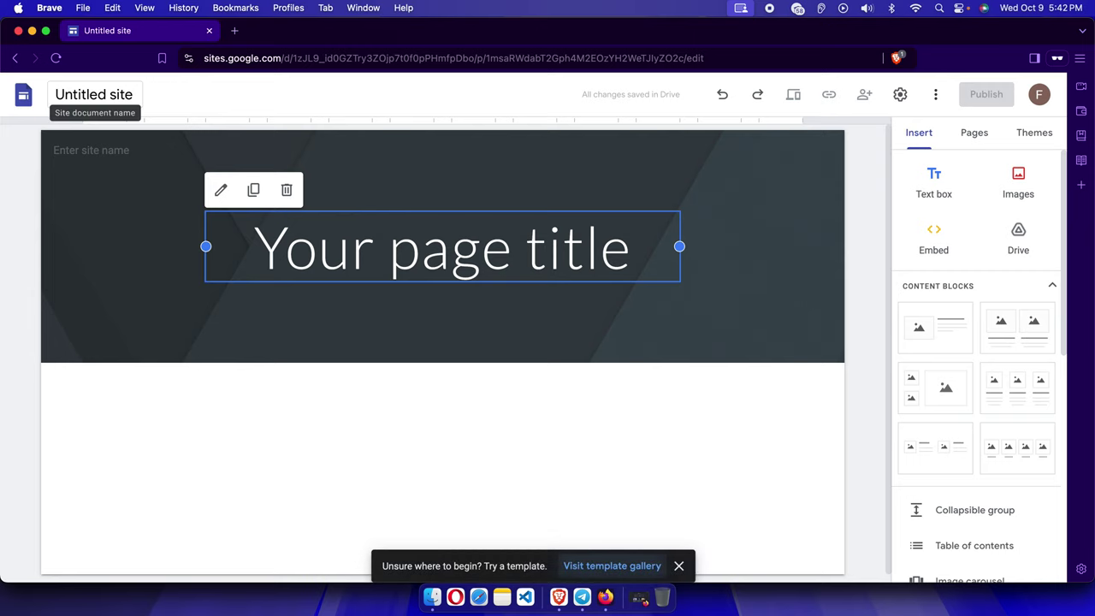
{"action": "left_click", "coordinate": [94, 94]}
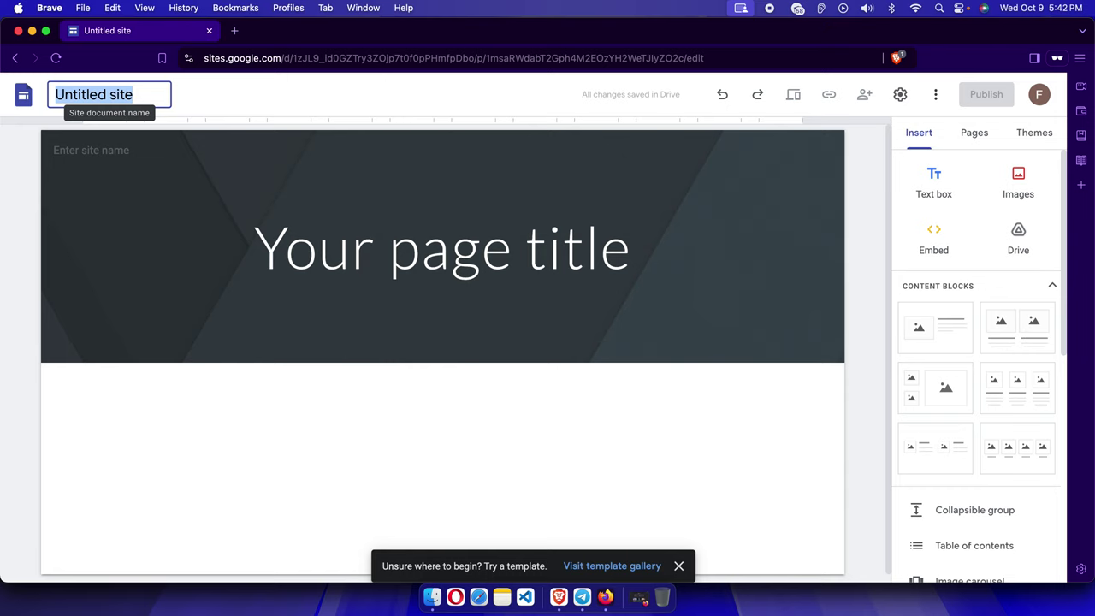
{"action": "key", "text": "Return"}
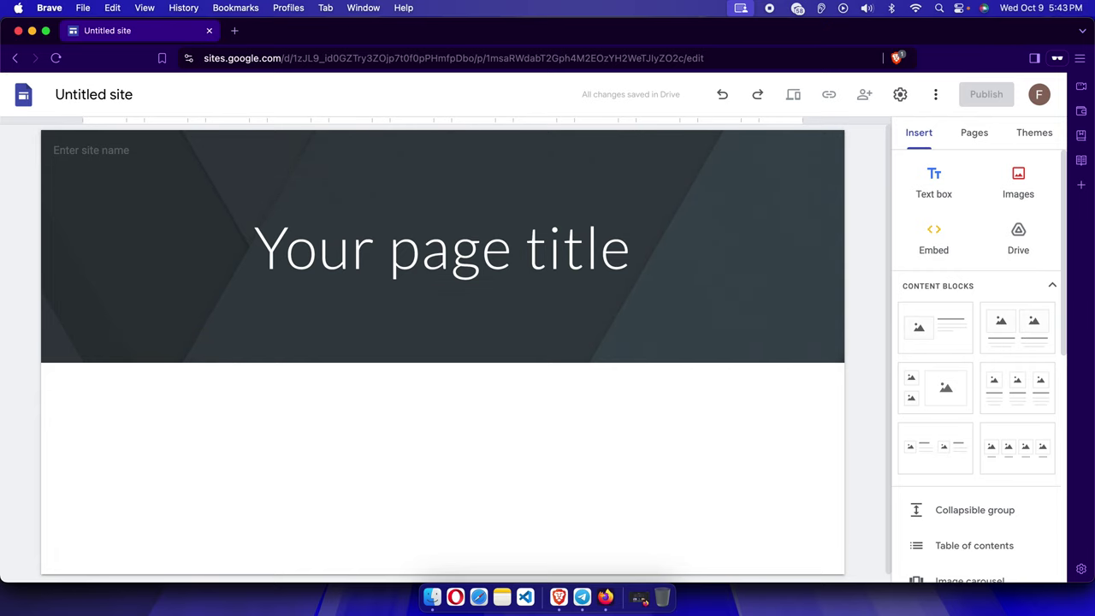
Step: Rename the untitled site to 'Few Steps Site'
{"action": "left_click", "coordinate": [94, 94]}
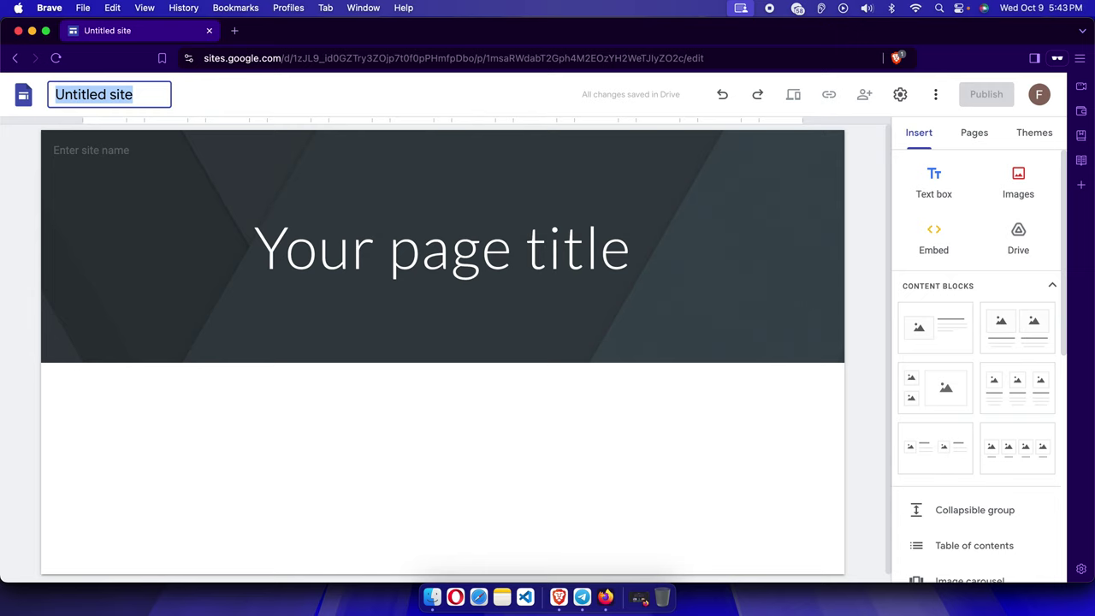
{"action": "type", "text": "Few"}
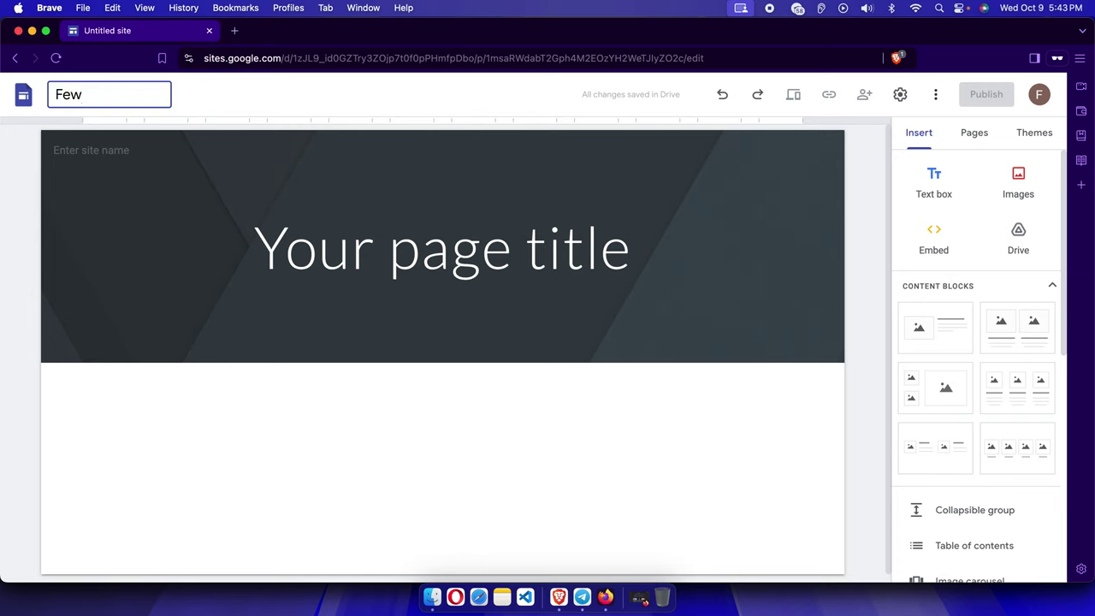
{"action": "type", "text": "sSteps si"}
{"action": "key", "text": "Return"}
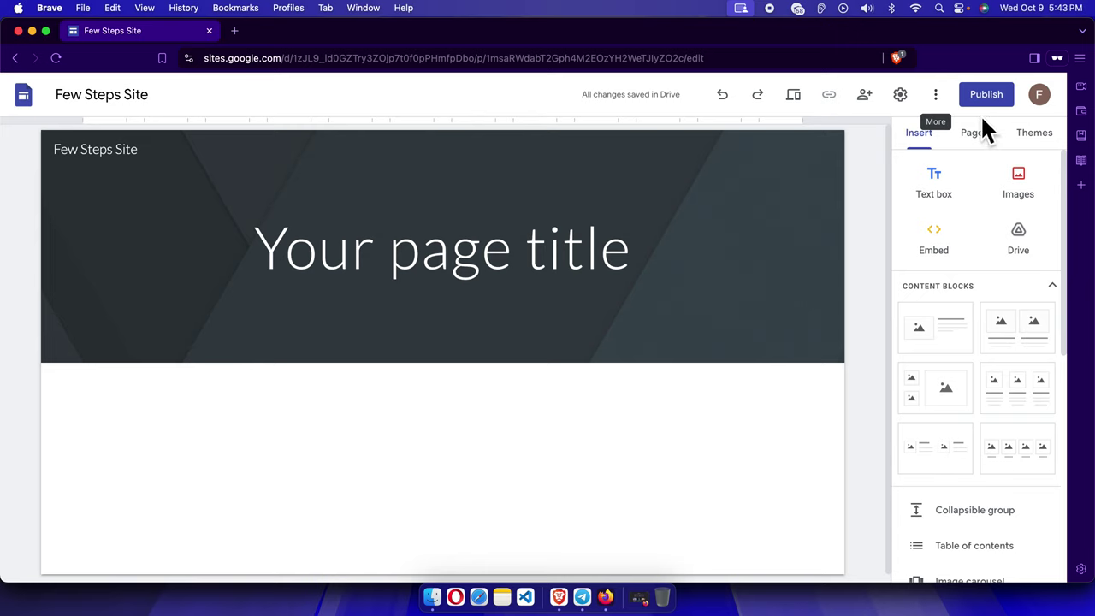
Step: Append '- fewsteps' to the header's 'Your page title' text
{"action": "left_click", "coordinate": [475, 261]}
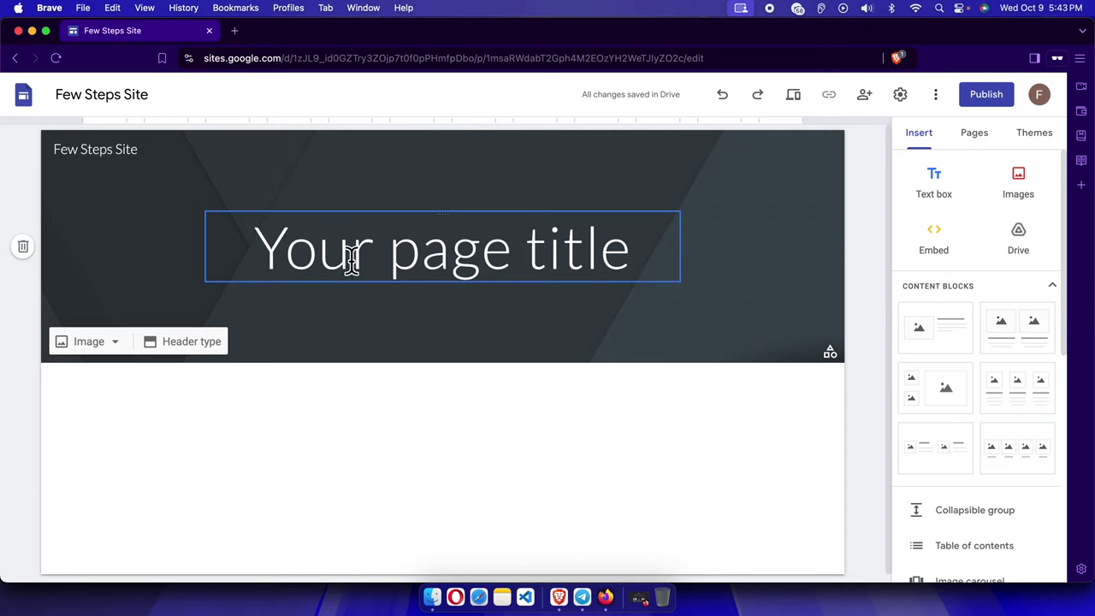
{"action": "left_click", "coordinate": [643, 259]}
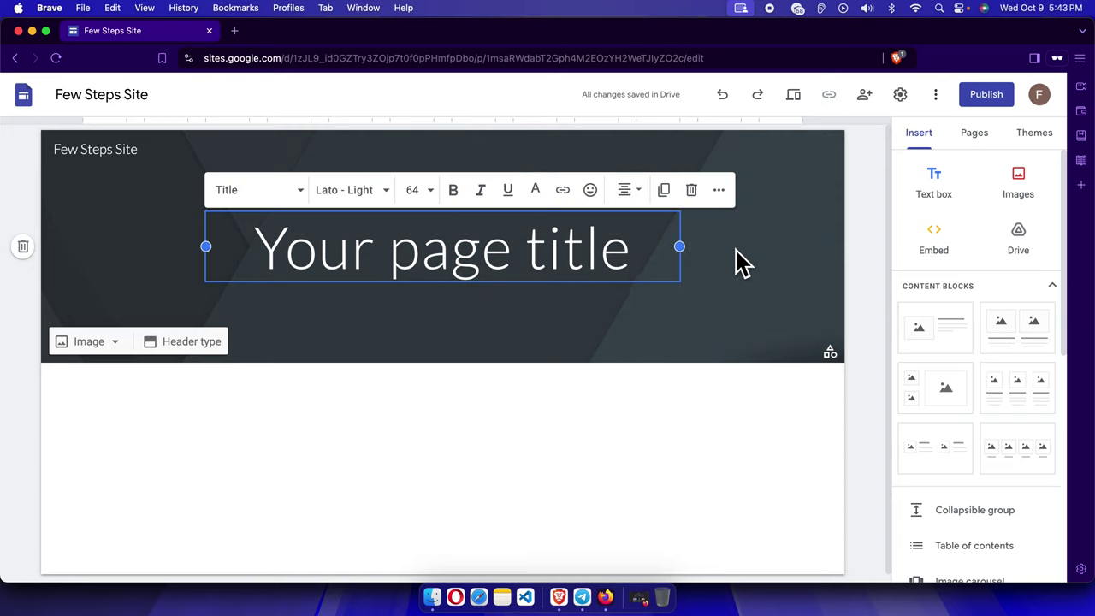
{"action": "type", "text": "- fewsp"}
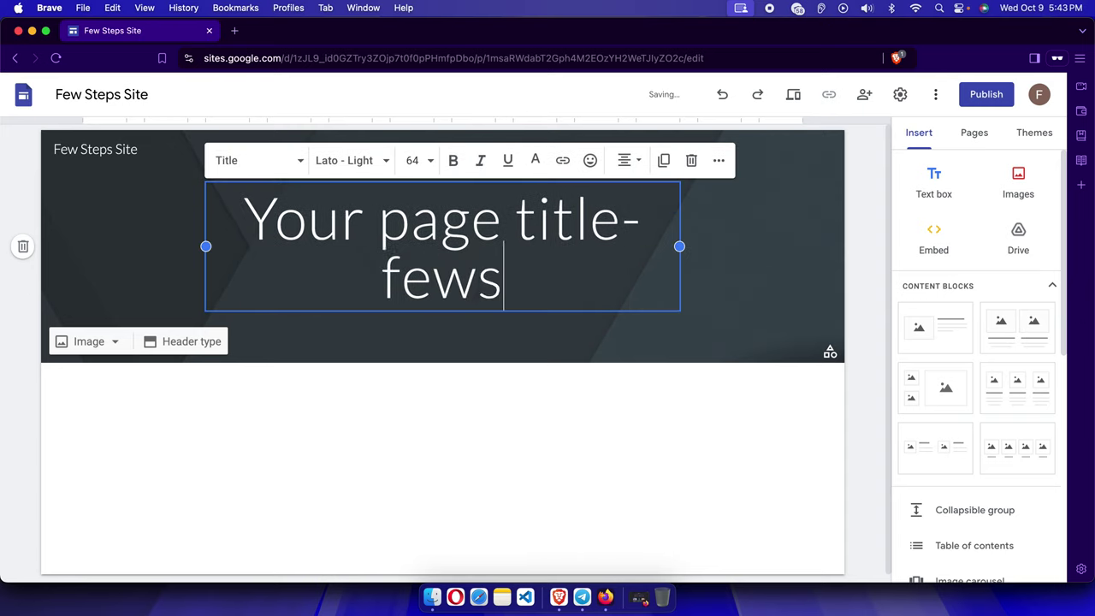
{"action": "key", "text": "BackSpace"}
{"action": "key", "text": "BackSpace"}
{"action": "type", "text": "steps"}
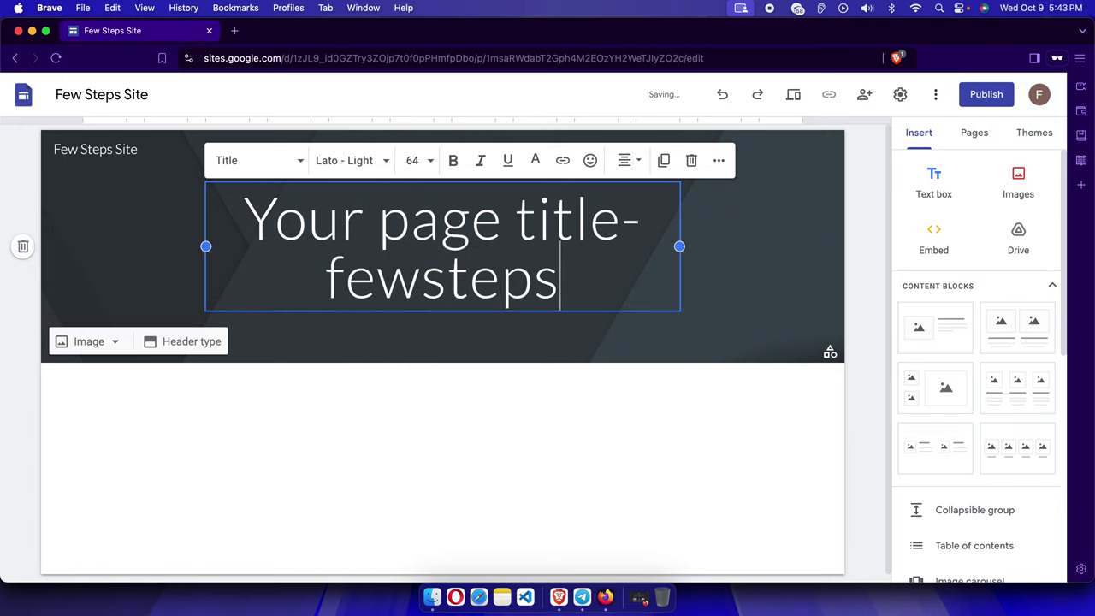
{"action": "left_click", "coordinate": [566, 453]}
{"action": "scroll", "coordinate": [634, 429], "scroll_direction": "down", "scroll_amount": 1}
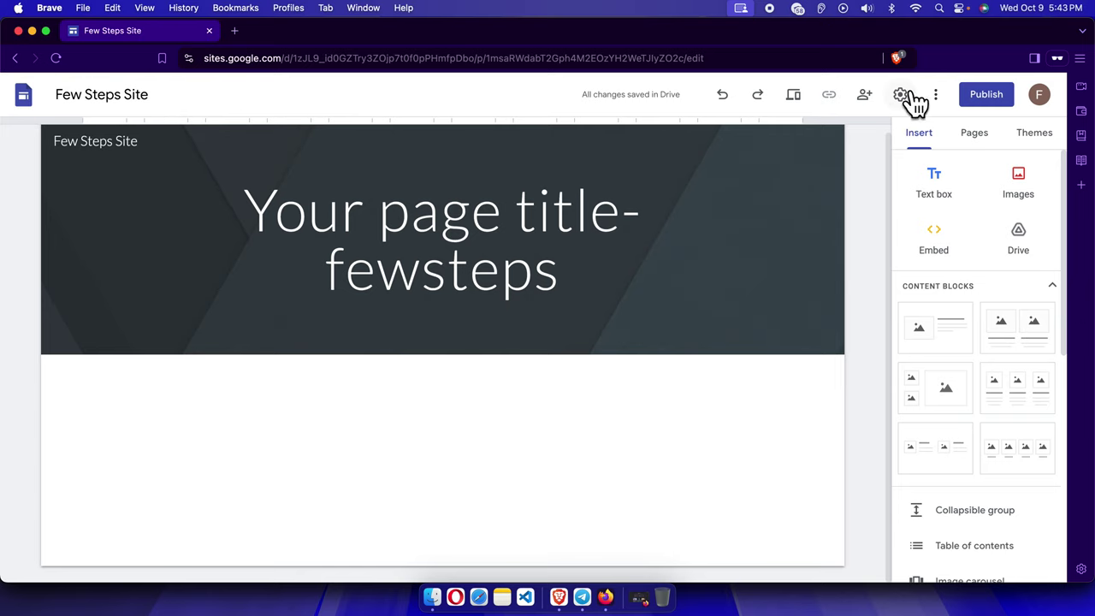
Step: Publish the site to the web at the address fewstepssite
{"action": "left_click", "coordinate": [984, 96]}
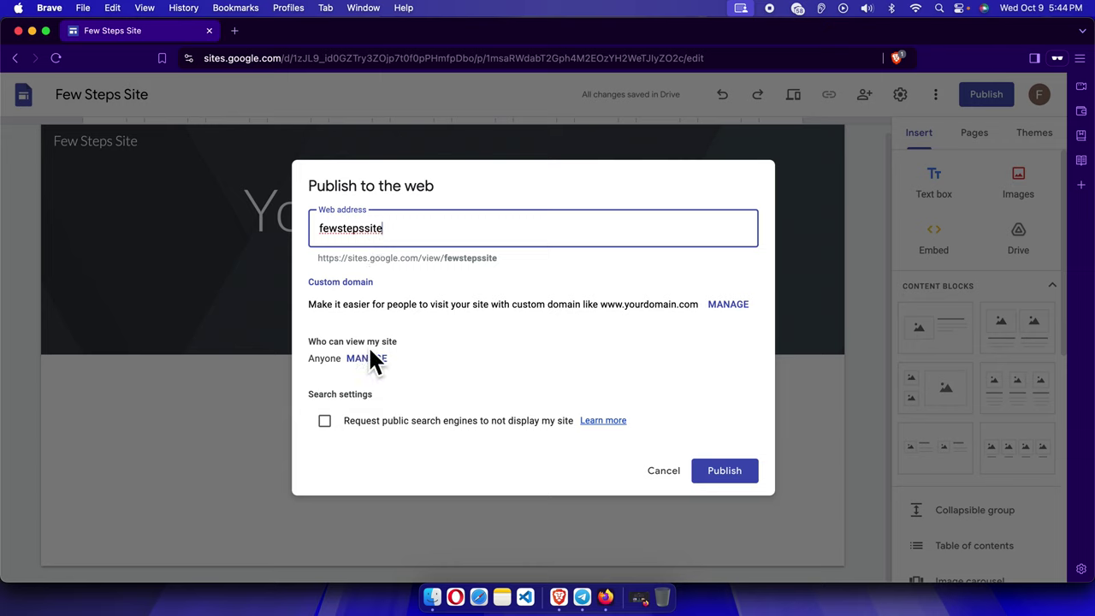
{"action": "left_click", "coordinate": [732, 484]}
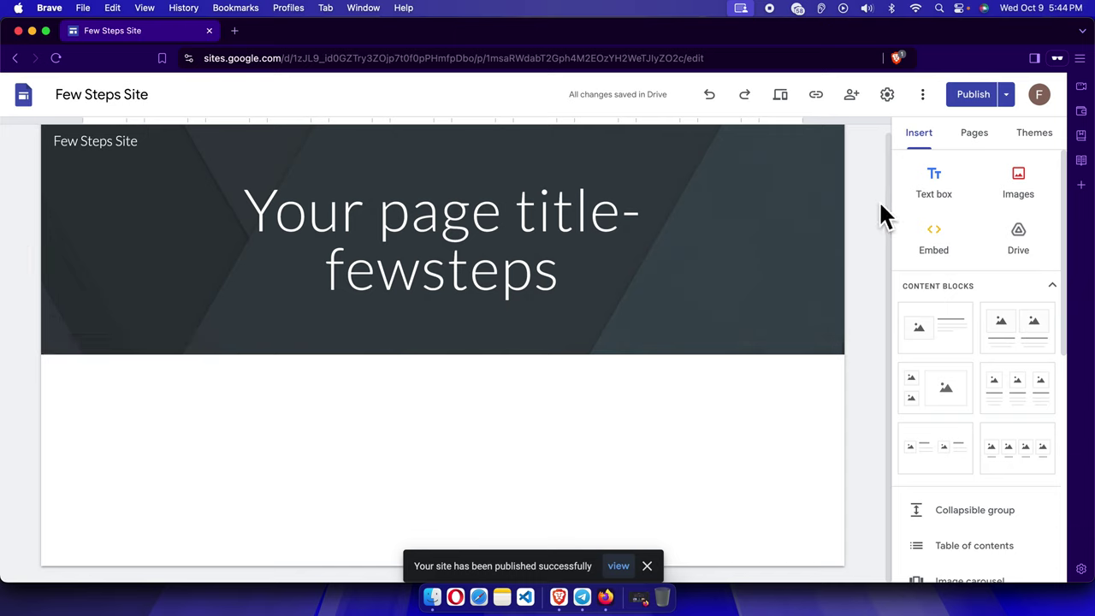
Step: Open the published Few Steps Site in a new tab from the Publish menu
{"action": "left_click", "coordinate": [1009, 97]}
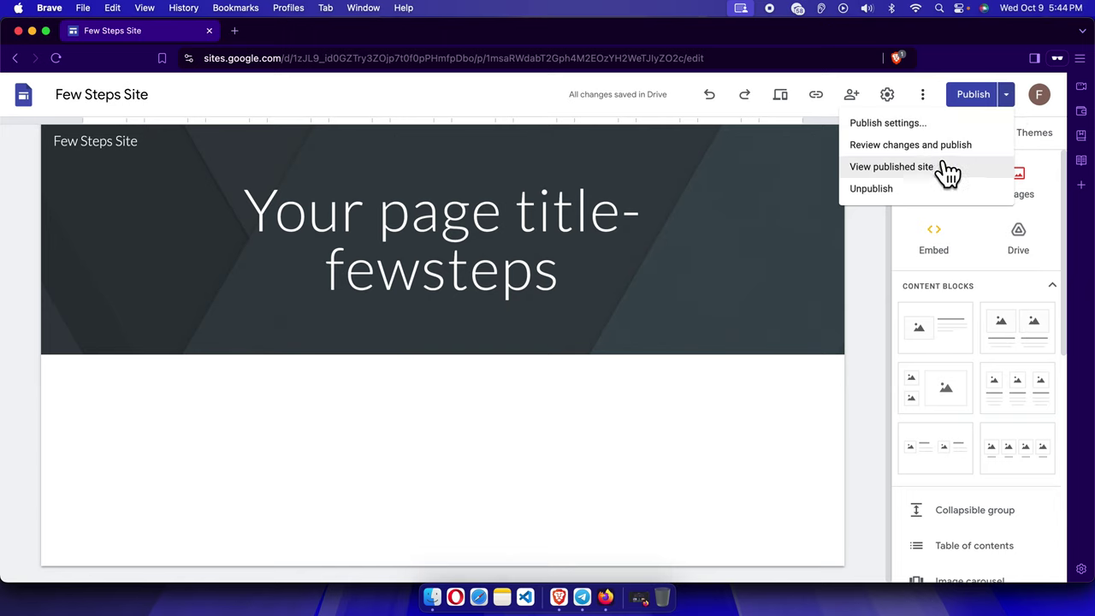
{"action": "key", "text": "Escape"}
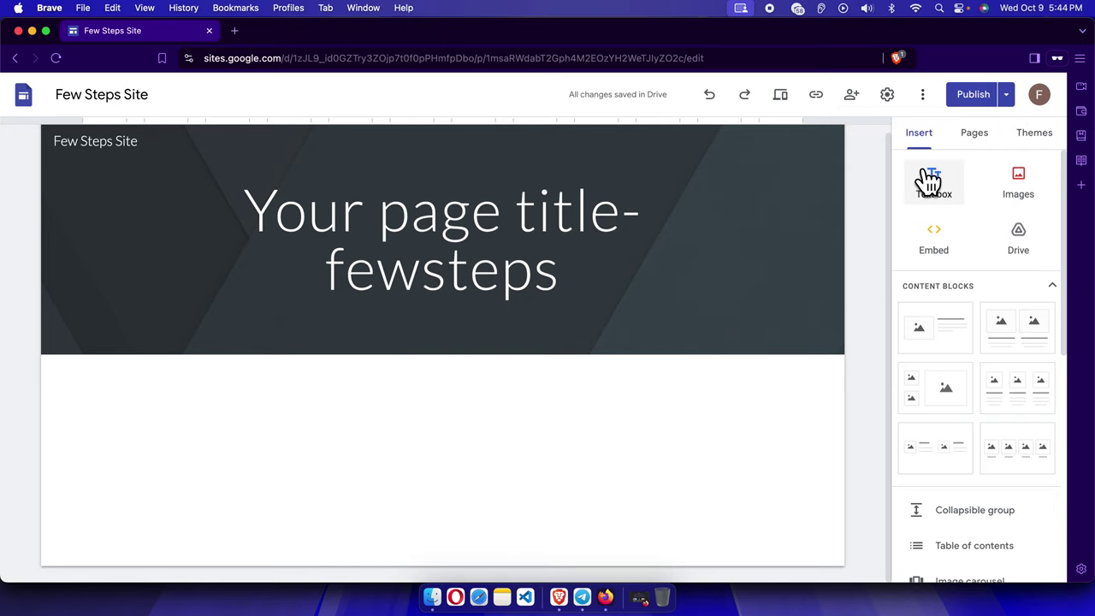
{"action": "left_click", "coordinate": [1009, 98]}
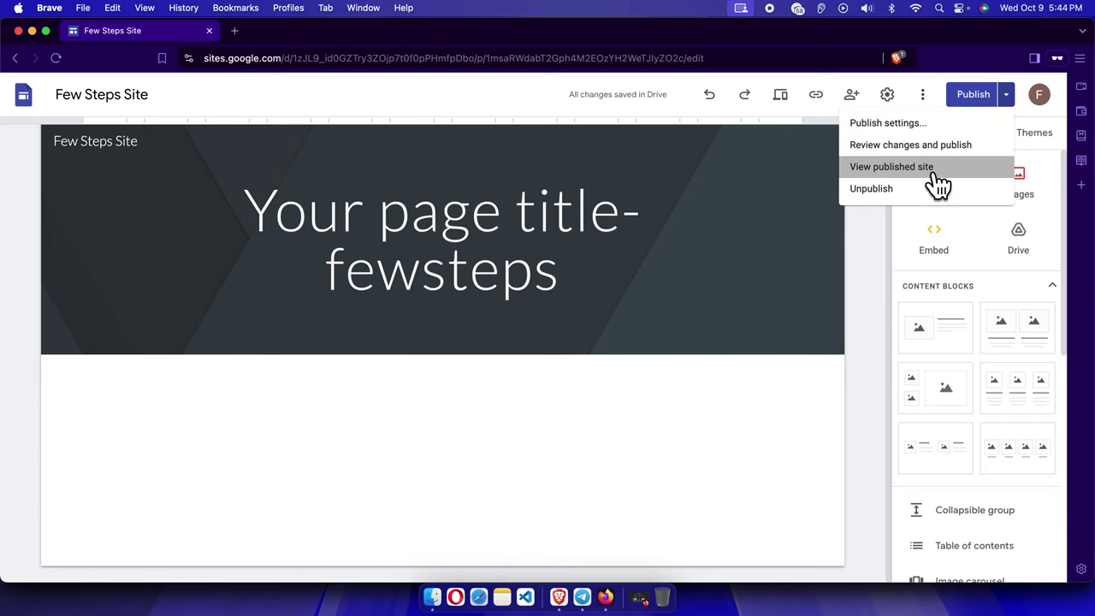
{"action": "left_click", "coordinate": [932, 183]}
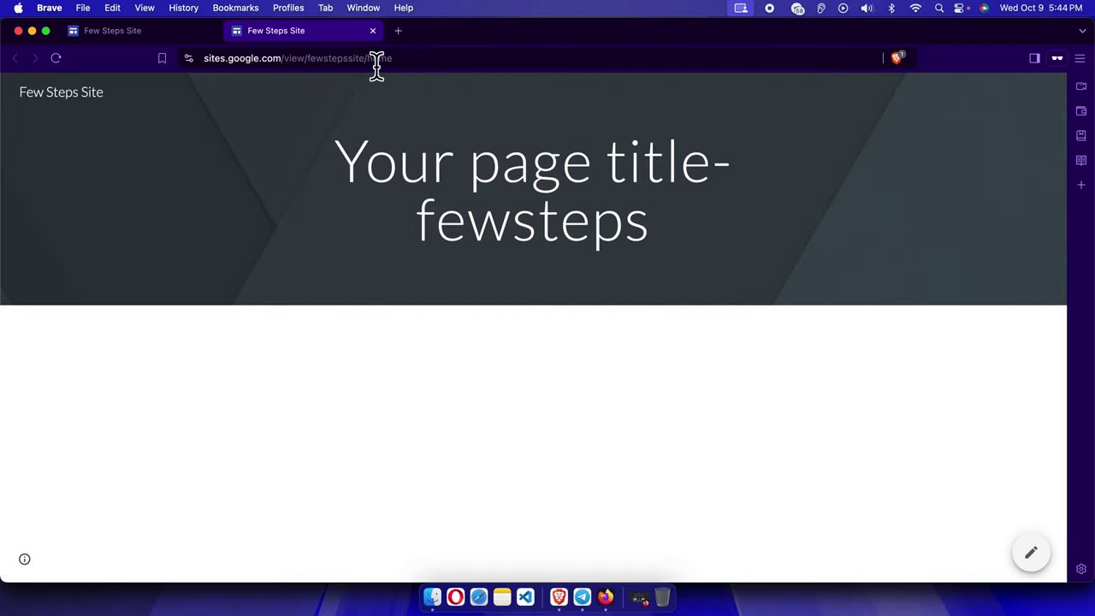
Step: Inspect the live site's fewstepssite address and home page, then return to the editor
{"action": "left_click_drag", "start_coordinate": [369, 68], "coordinate": [200, 71]}
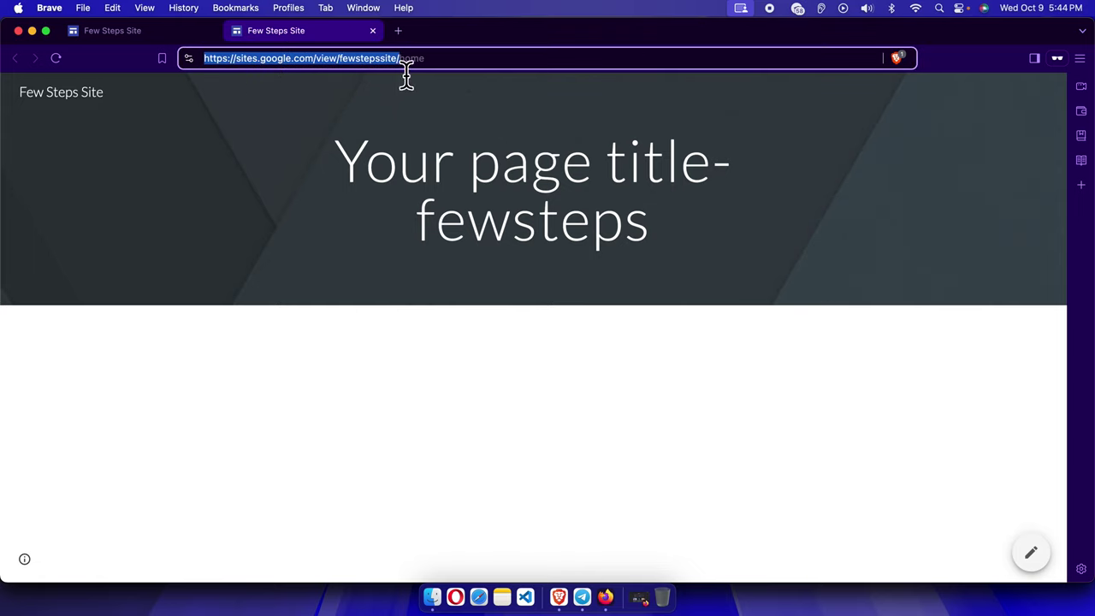
{"action": "left_click", "coordinate": [77, 103]}
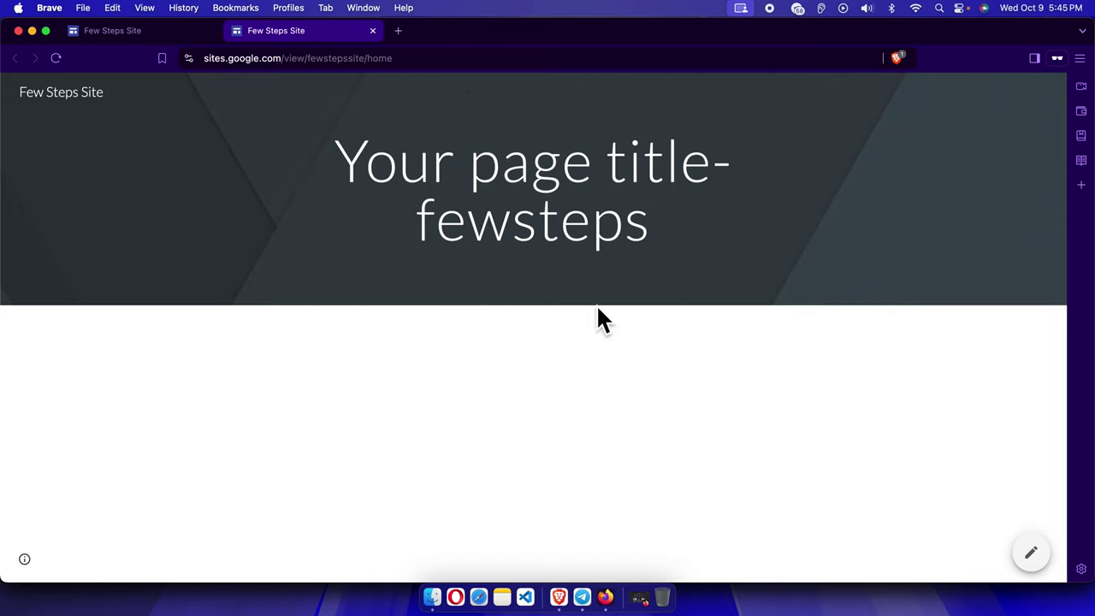
{"action": "left_click", "coordinate": [155, 34]}
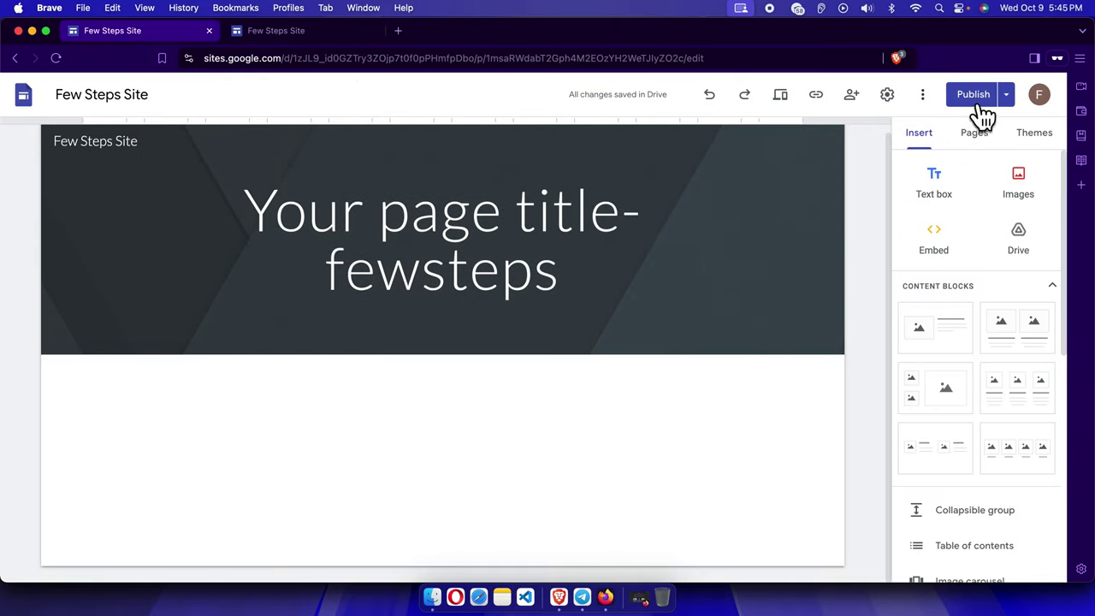
{"action": "left_click", "coordinate": [325, 45]}
{"action": "left_click_drag", "start_coordinate": [415, 58], "coordinate": [171, 61]}
{"action": "left_click", "coordinate": [301, 112]}
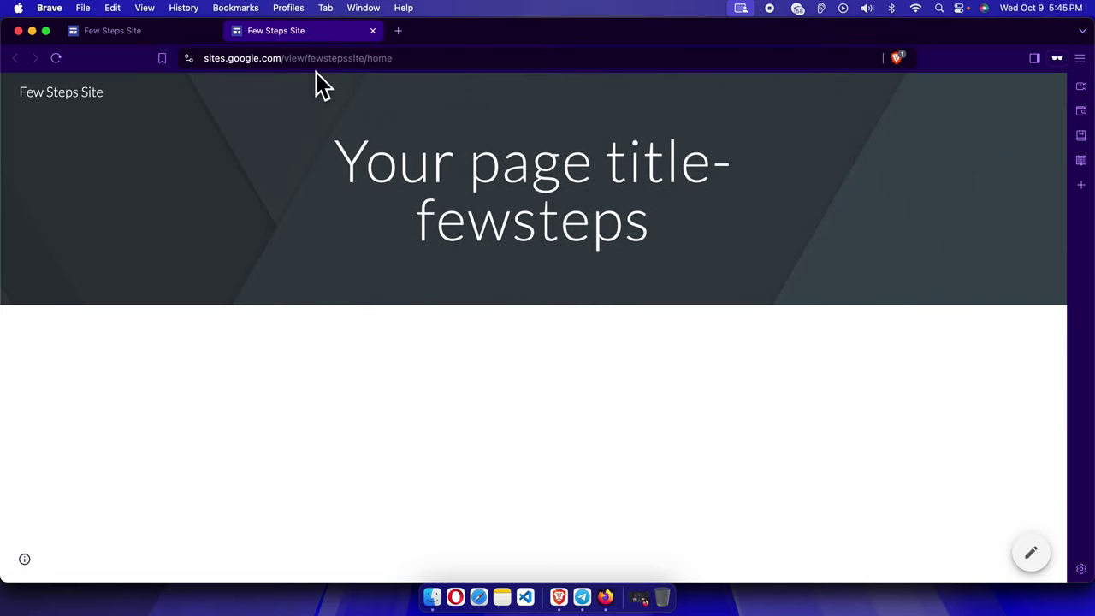
{"action": "double_click", "coordinate": [347, 62]}
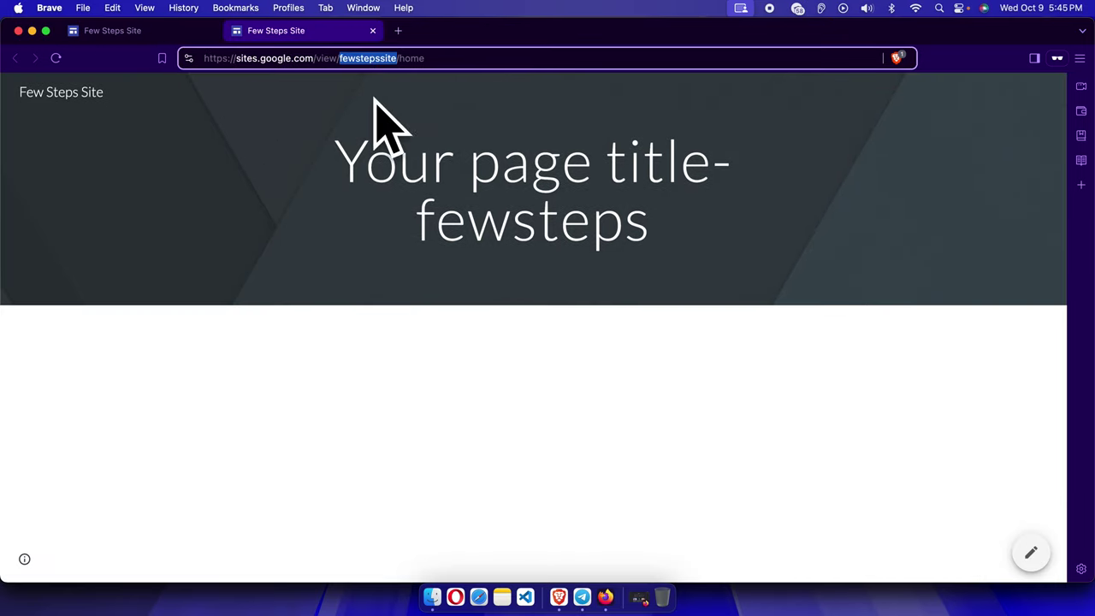
{"action": "left_click", "coordinate": [180, 31]}
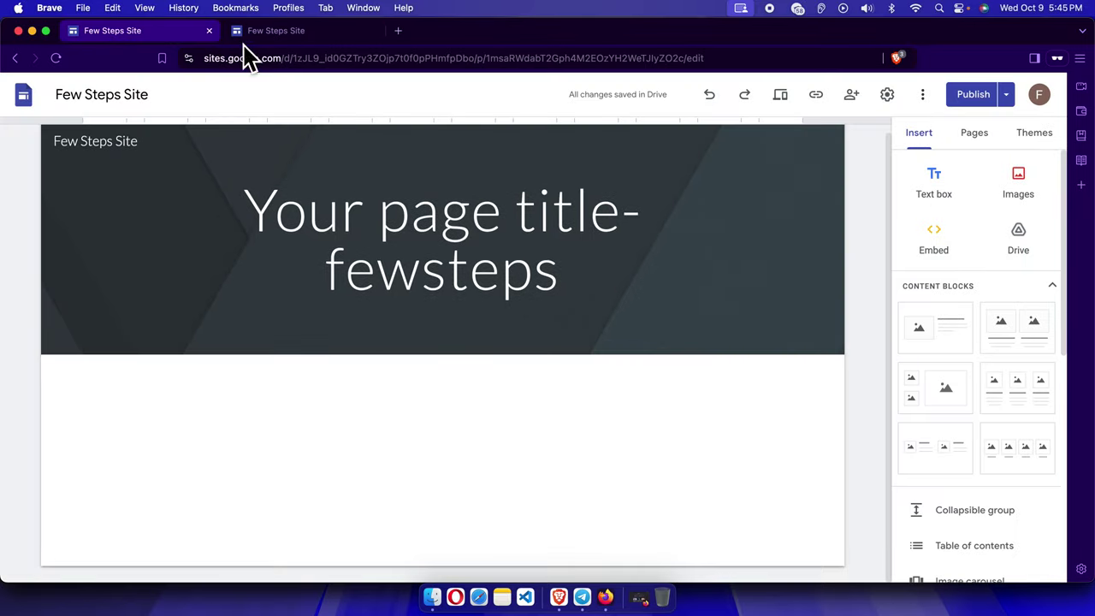
Step: Open Publish settings and select the fewstepssite web address
{"action": "left_click", "coordinate": [1007, 96]}
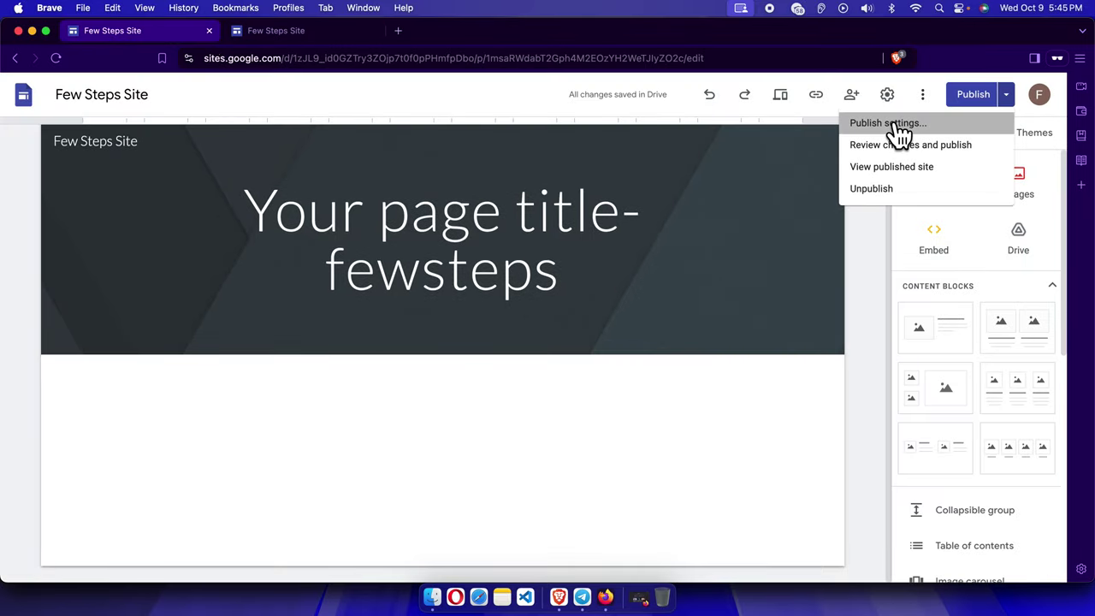
{"action": "left_click", "coordinate": [871, 135]}
{"action": "left_click_drag", "start_coordinate": [417, 224], "coordinate": [304, 218]}
{"action": "left_click_drag", "start_coordinate": [445, 248], "coordinate": [503, 250]}
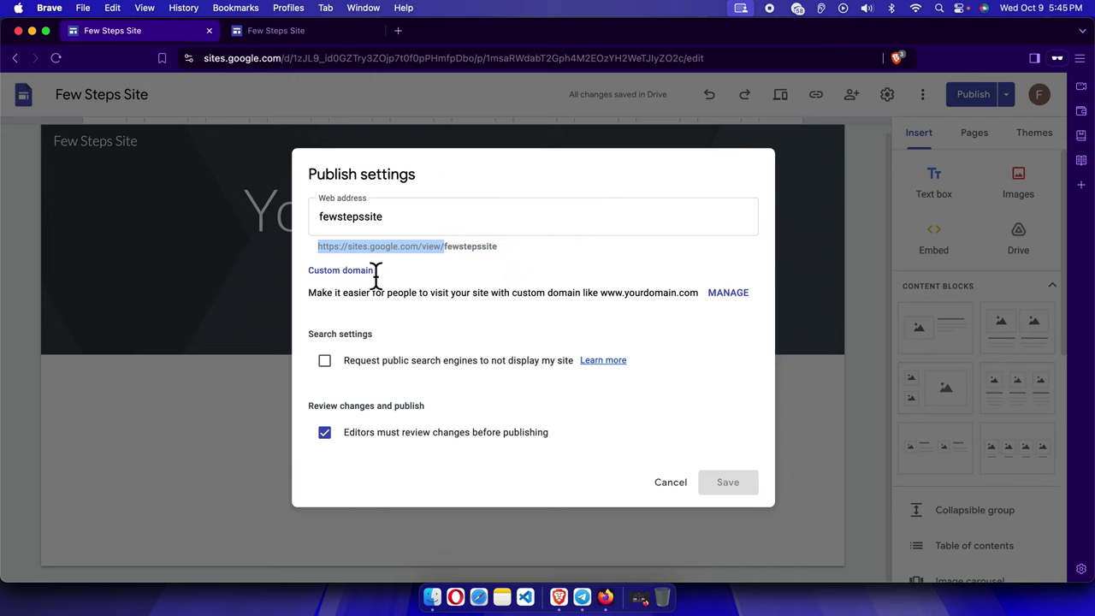